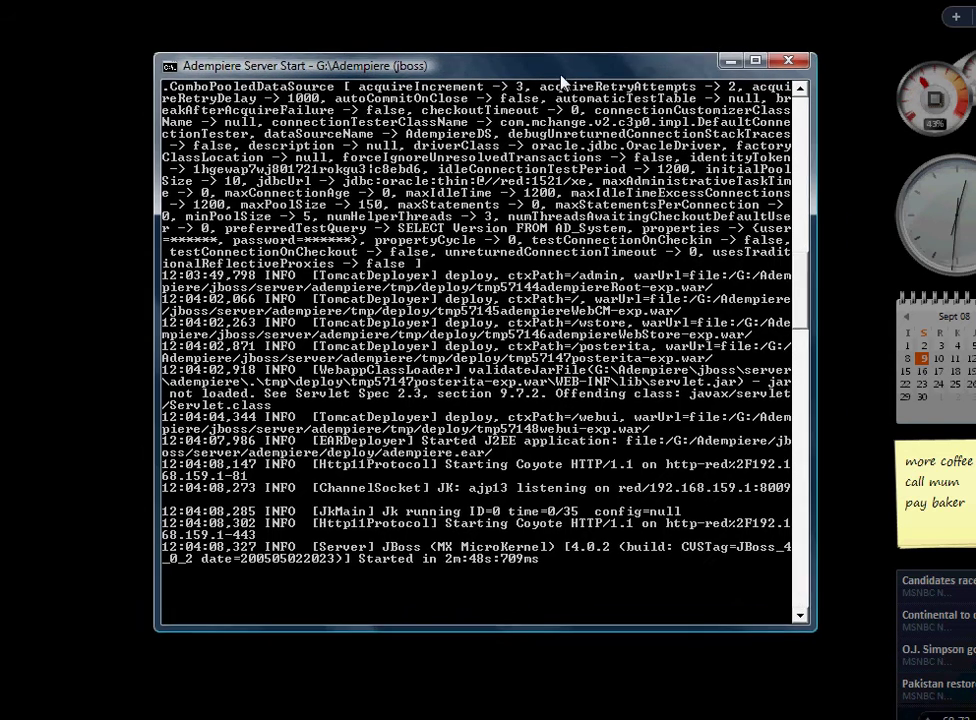
Move the JBoss server console window left to review its startup log
left_click_drag(480, 67, 423, 63)
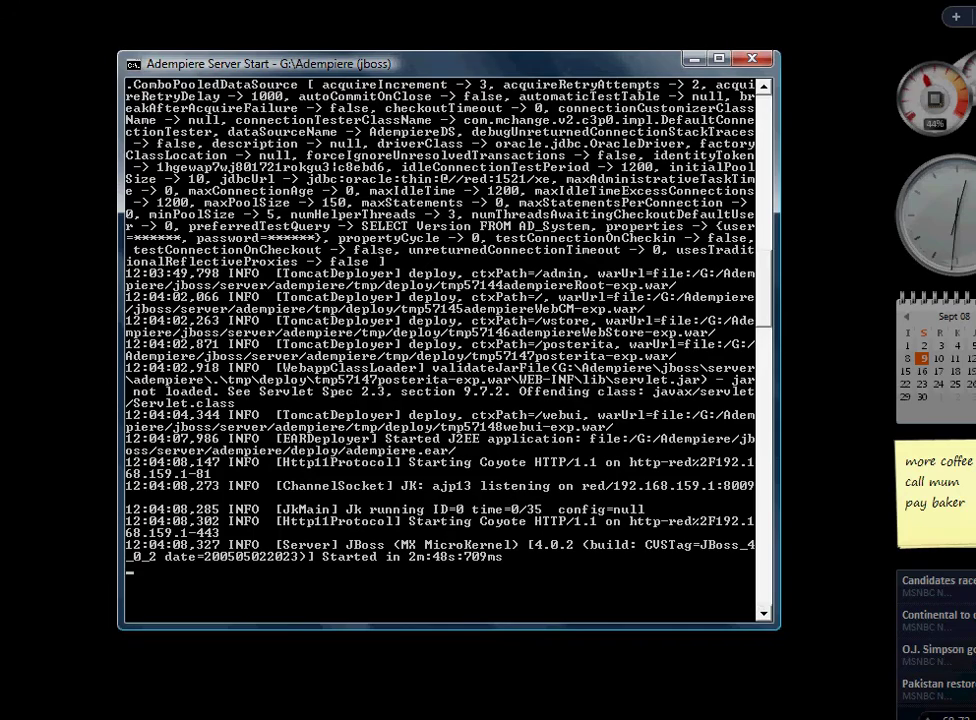
scroll(440, 350, "up", 5)
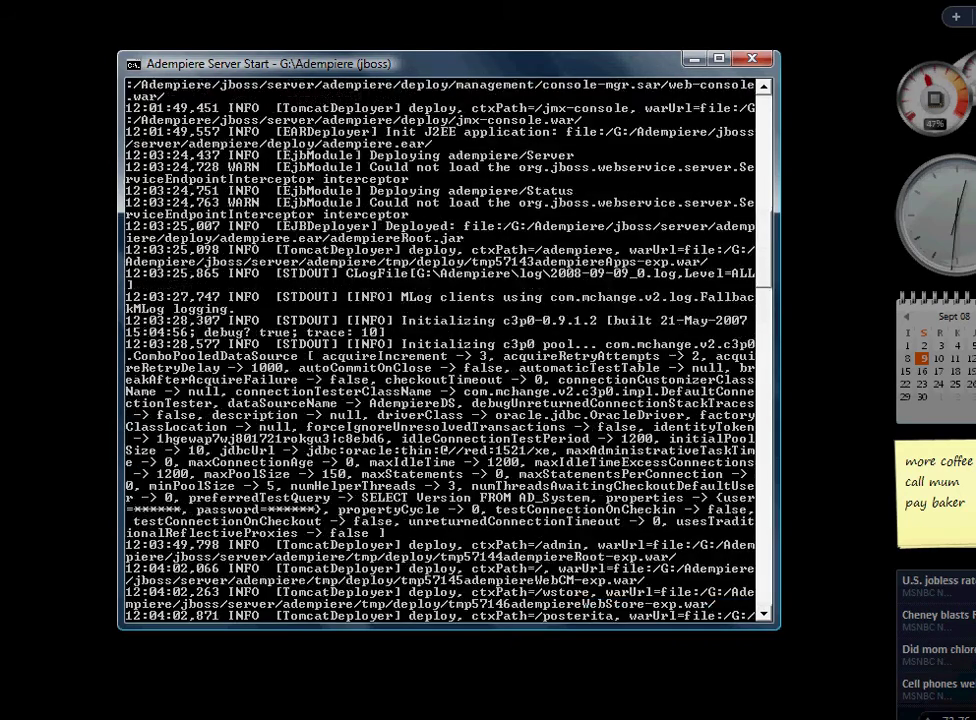
scroll(440, 350, "down", 5)
scroll(440, 350, "up", 1)
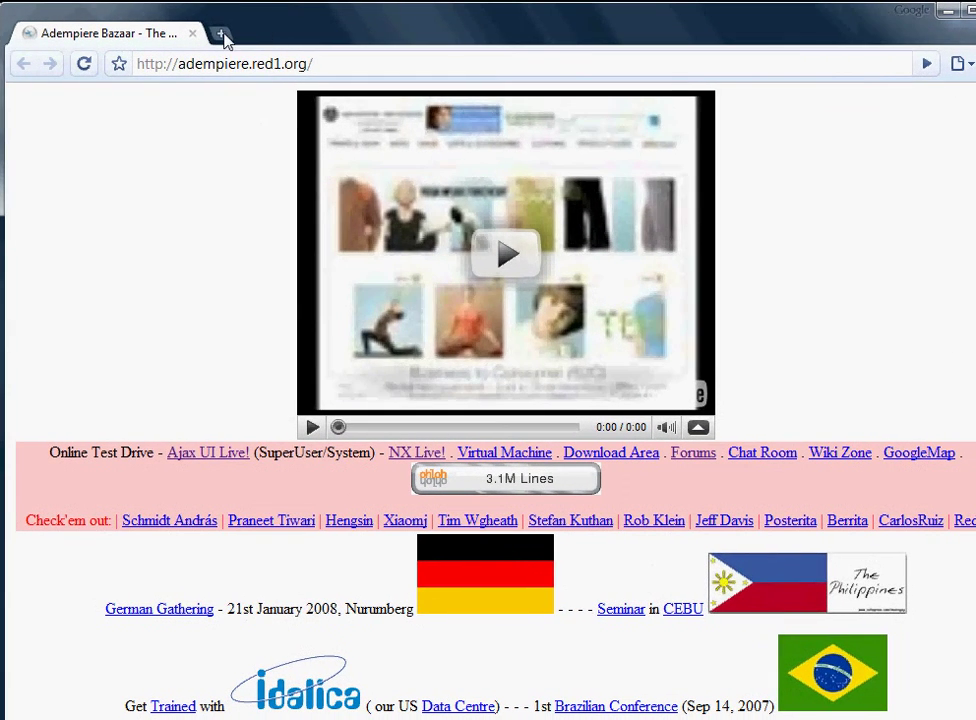
Open the local Adempiere 3.5.2a Application Home page in a new Chrome tab
left_click(222, 33)
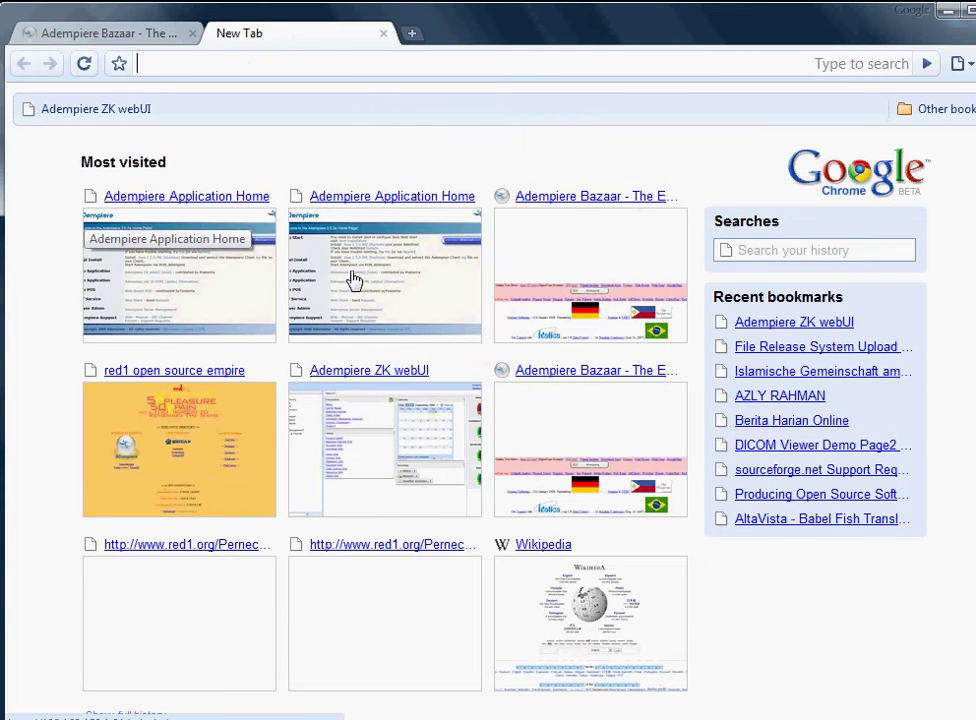
left_click(353, 277)
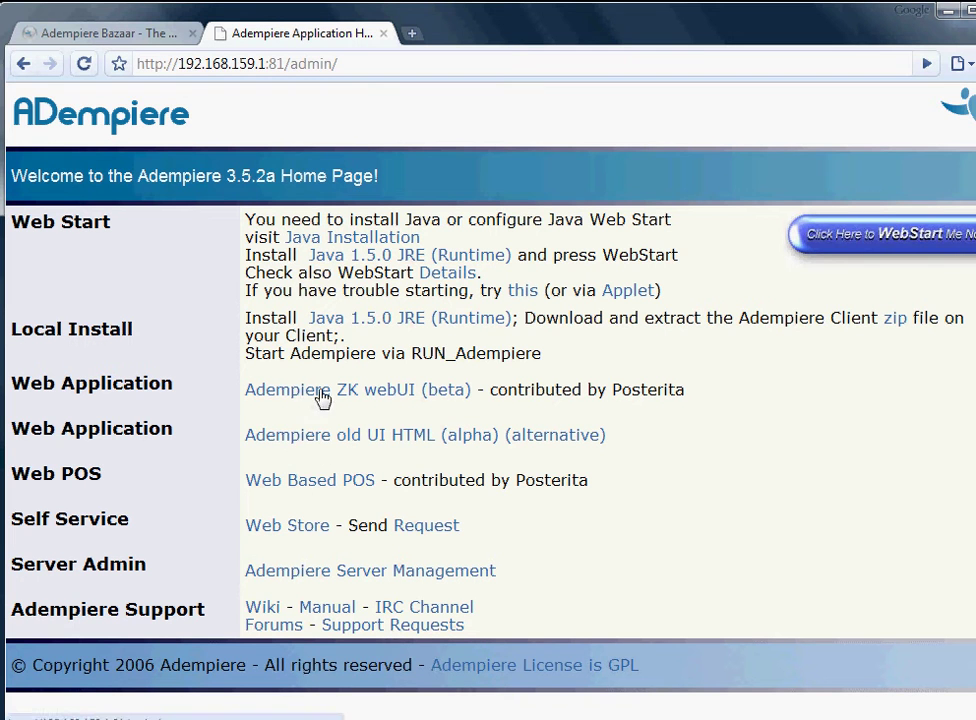
Launch the ZK webUI, enter the SuperUser credentials, and try Français and Indonesia Bahasa languages
left_click(375, 390)
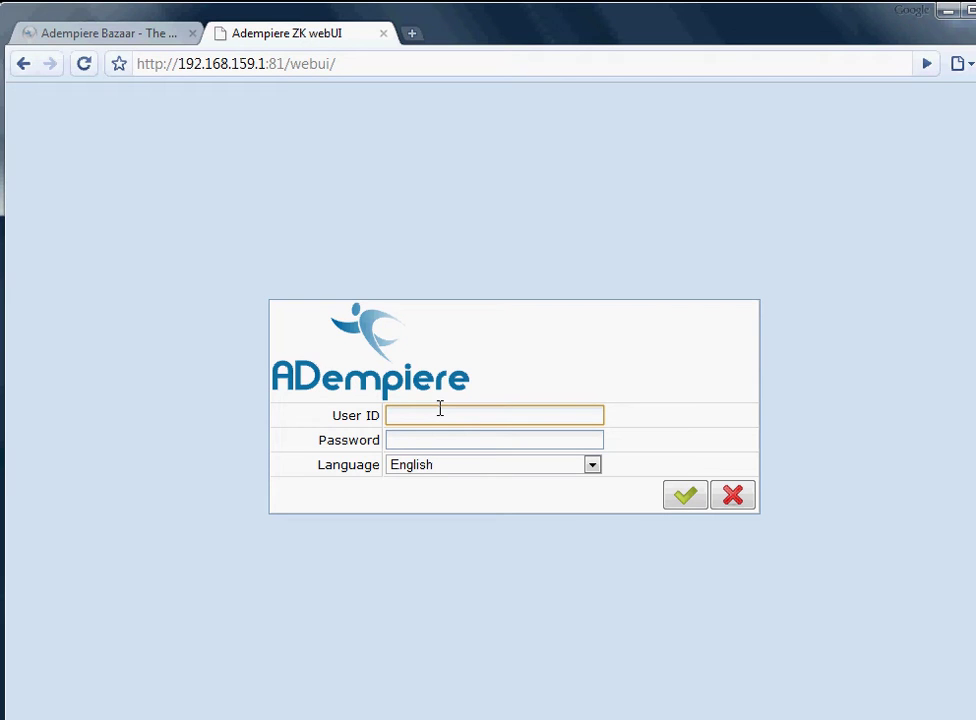
type("SuperUser")
left_click(453, 440)
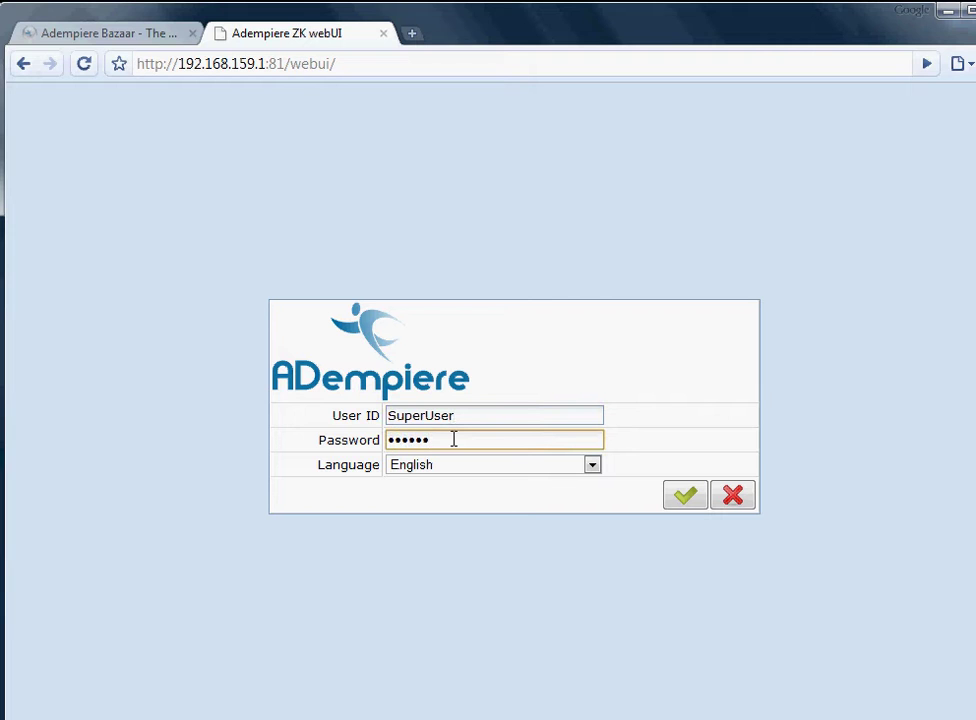
left_click(592, 464)
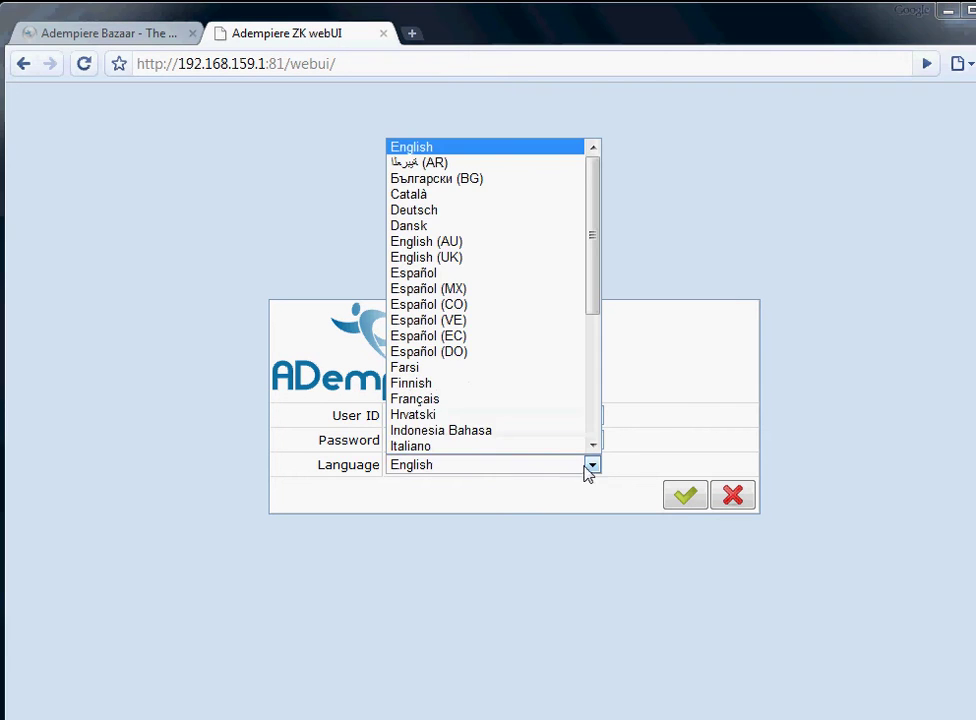
left_click(415, 399)
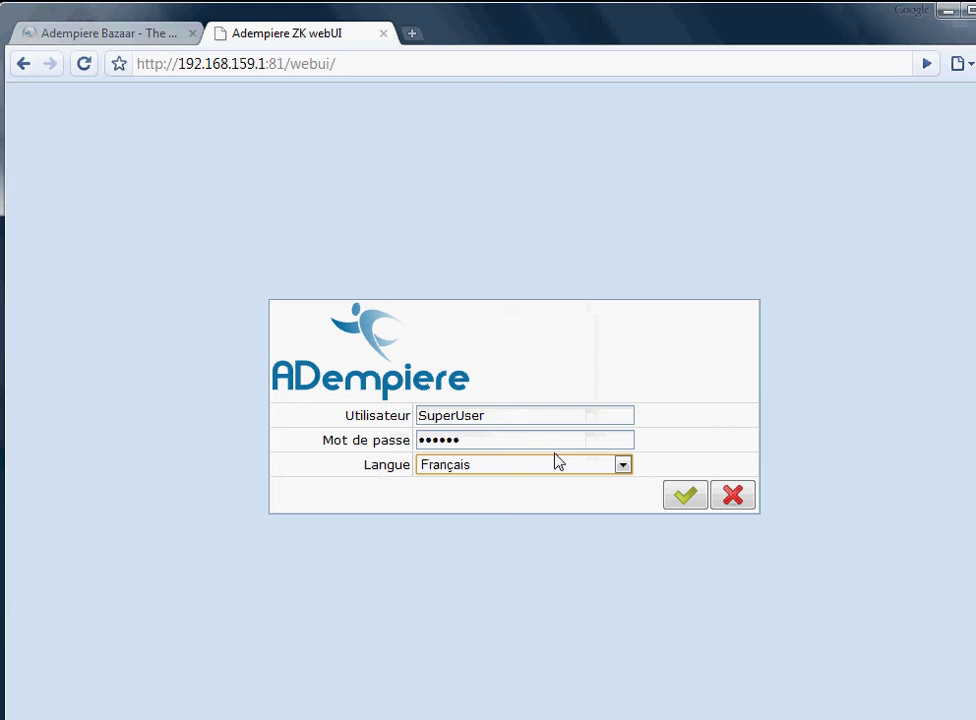
left_click(623, 464)
left_click(520, 431)
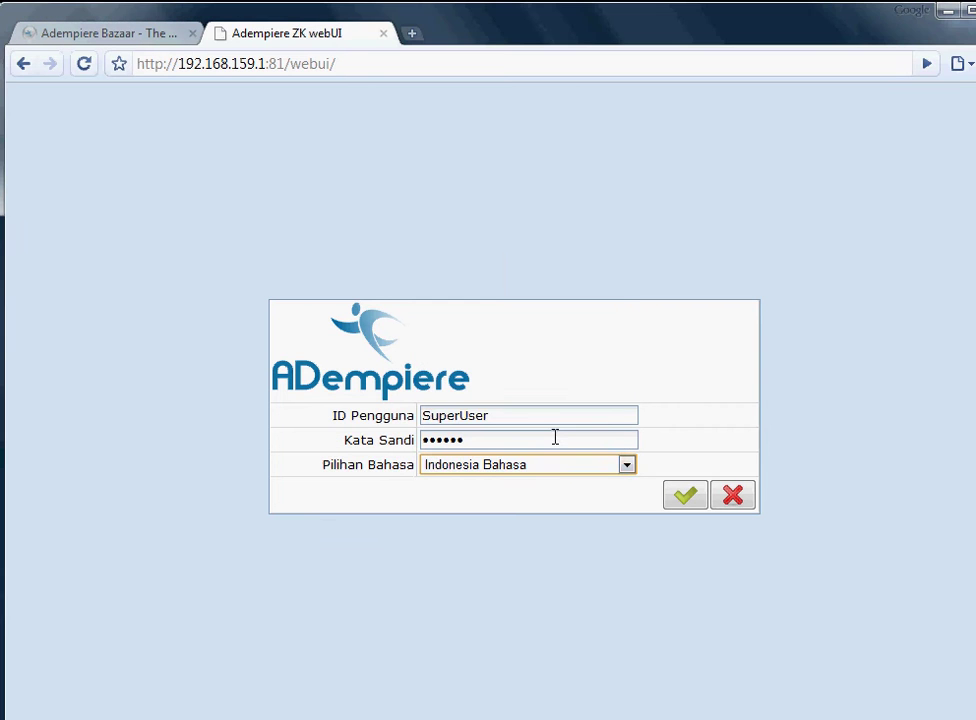
Set the login language back to English, submit, and choose organisation HQ
left_click(627, 464)
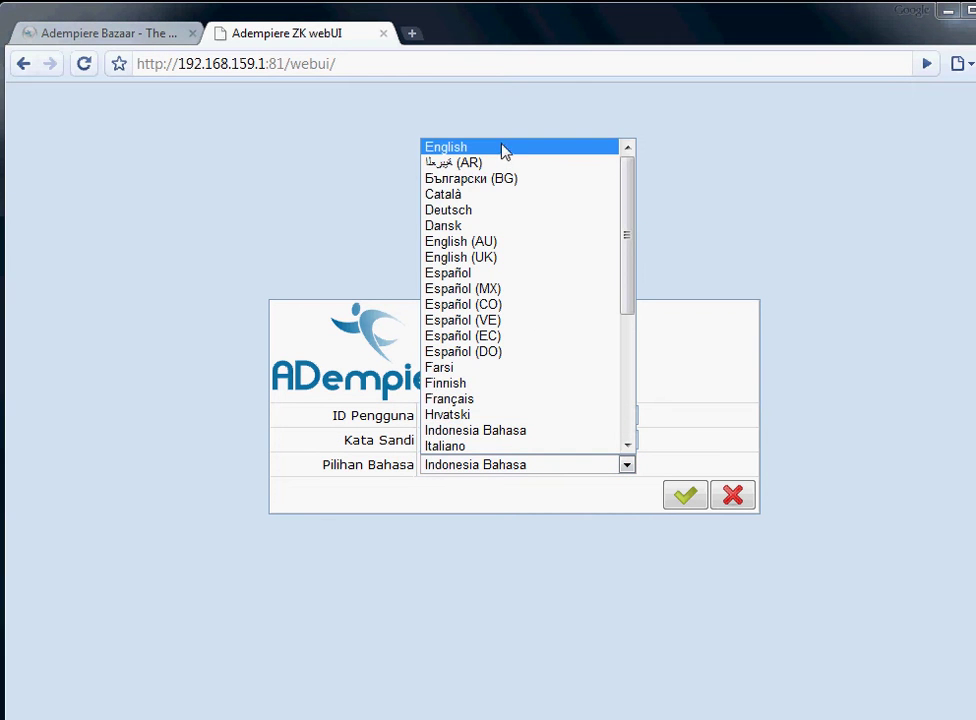
left_click(446, 147)
left_click(684, 495)
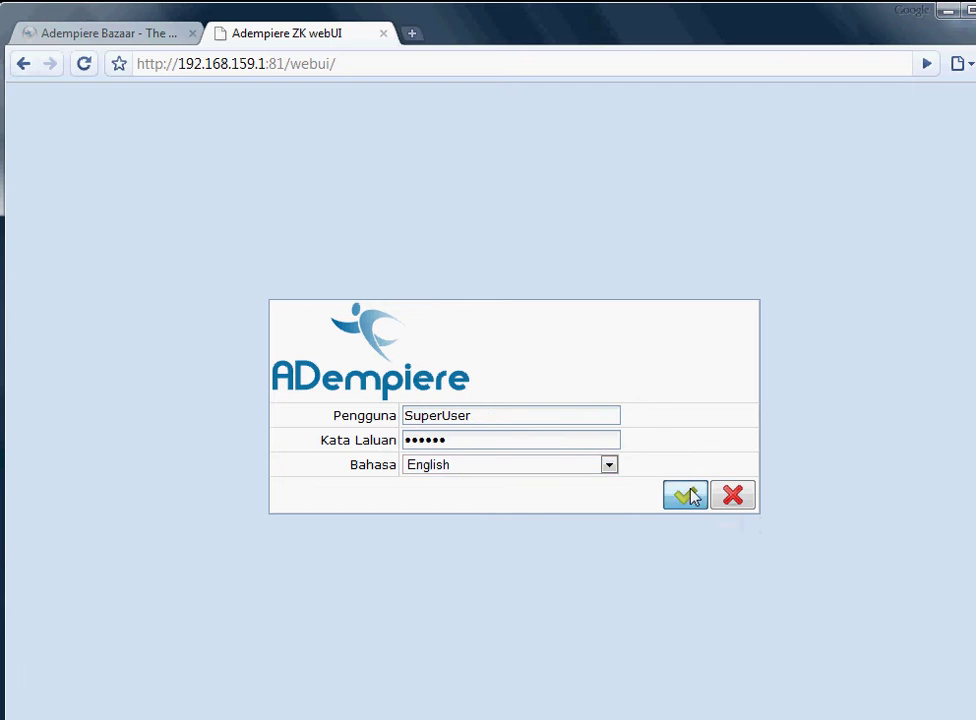
left_click(566, 451)
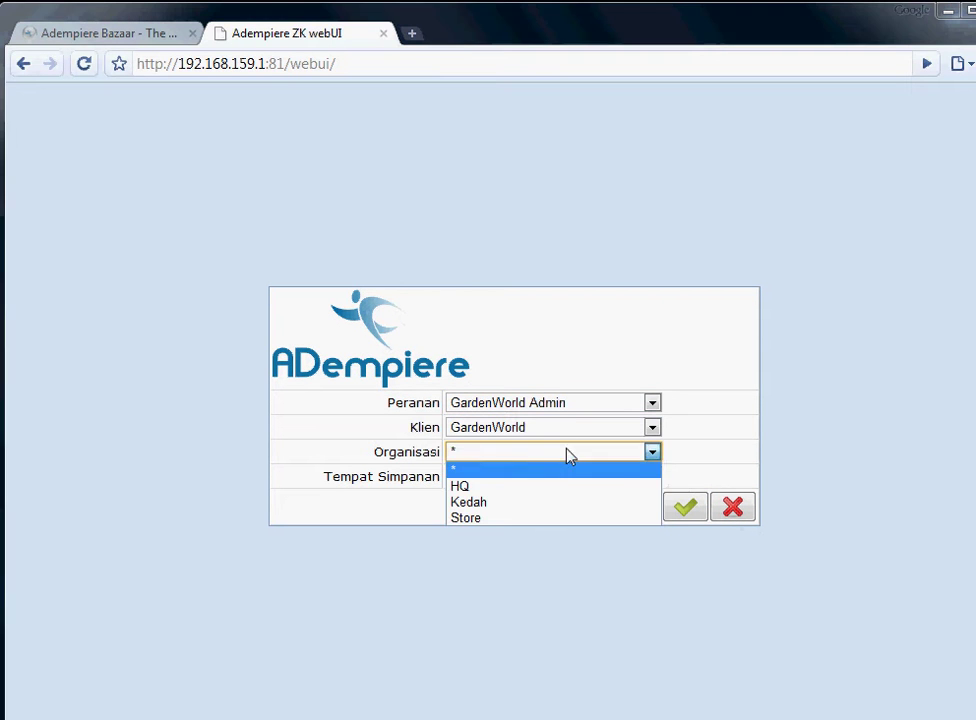
left_click(540, 480)
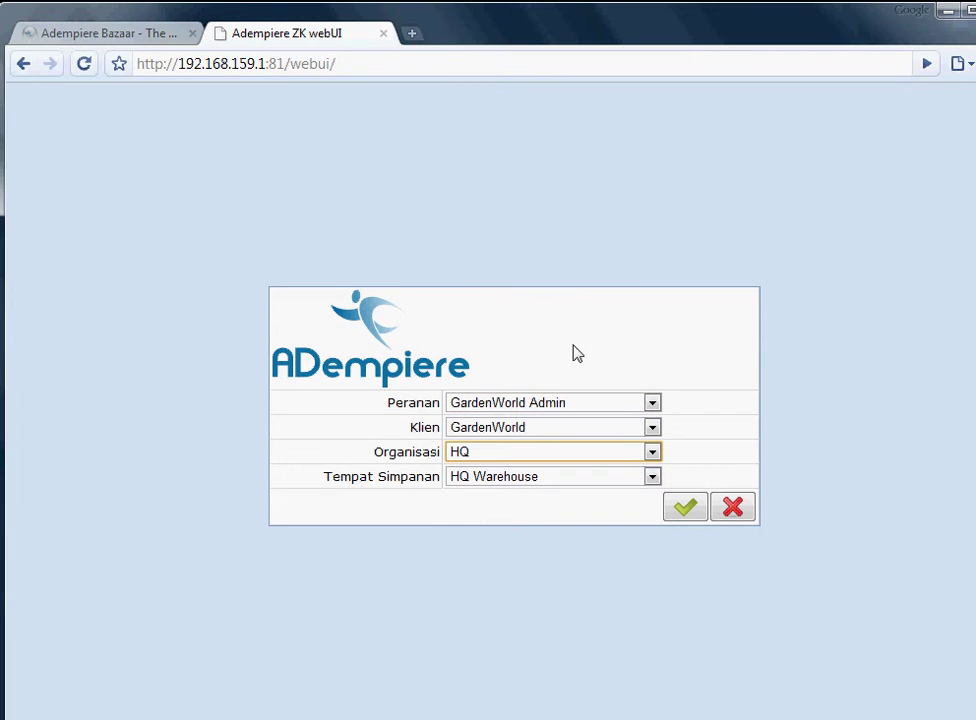
Confirm the GardenWorld HQ login, then expand and collapse Human Resource & Payroll and Payroll
left_click(684, 508)
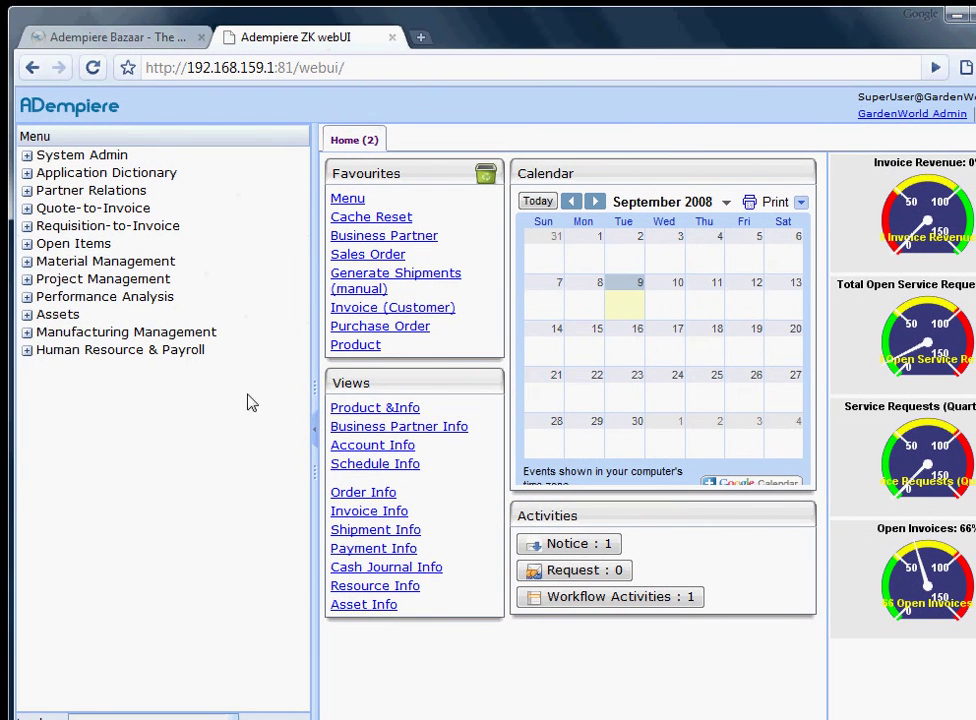
left_click(27, 350)
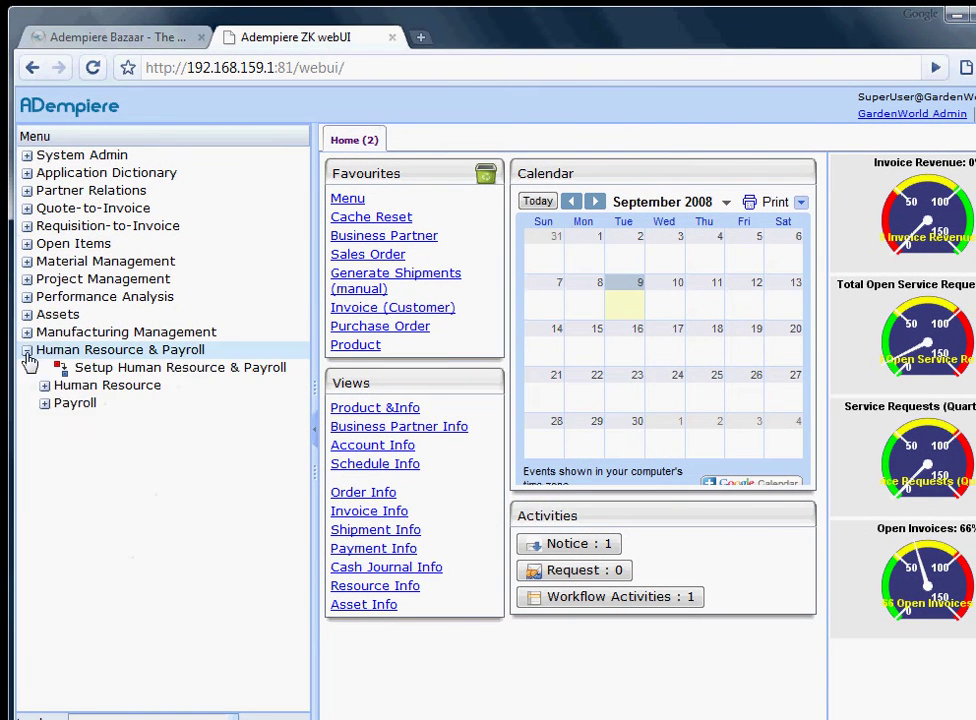
left_click(45, 403)
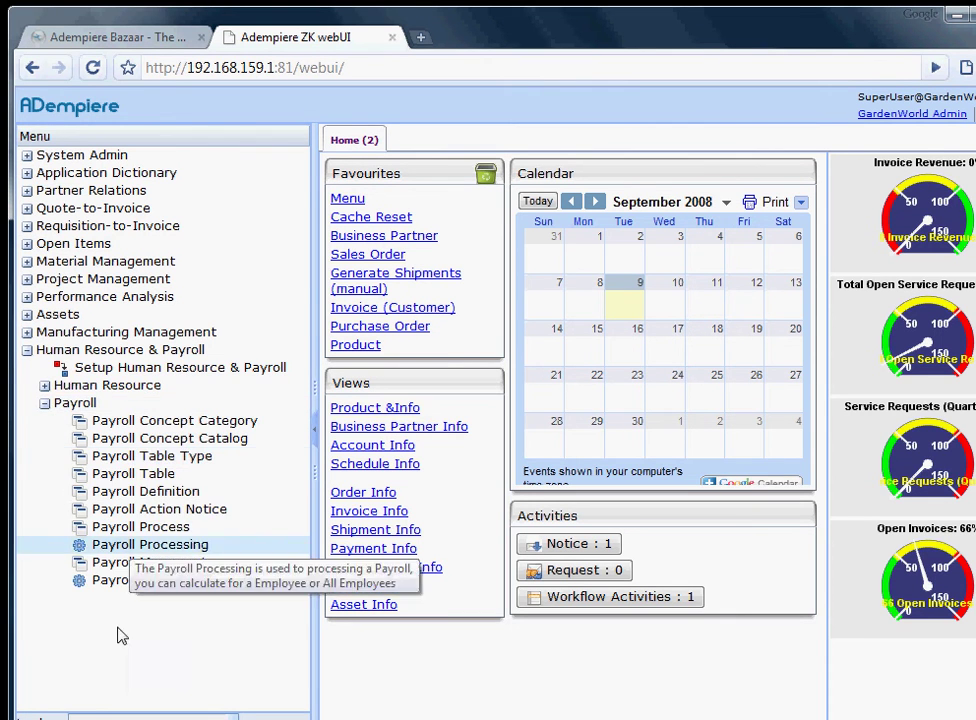
left_click(27, 350)
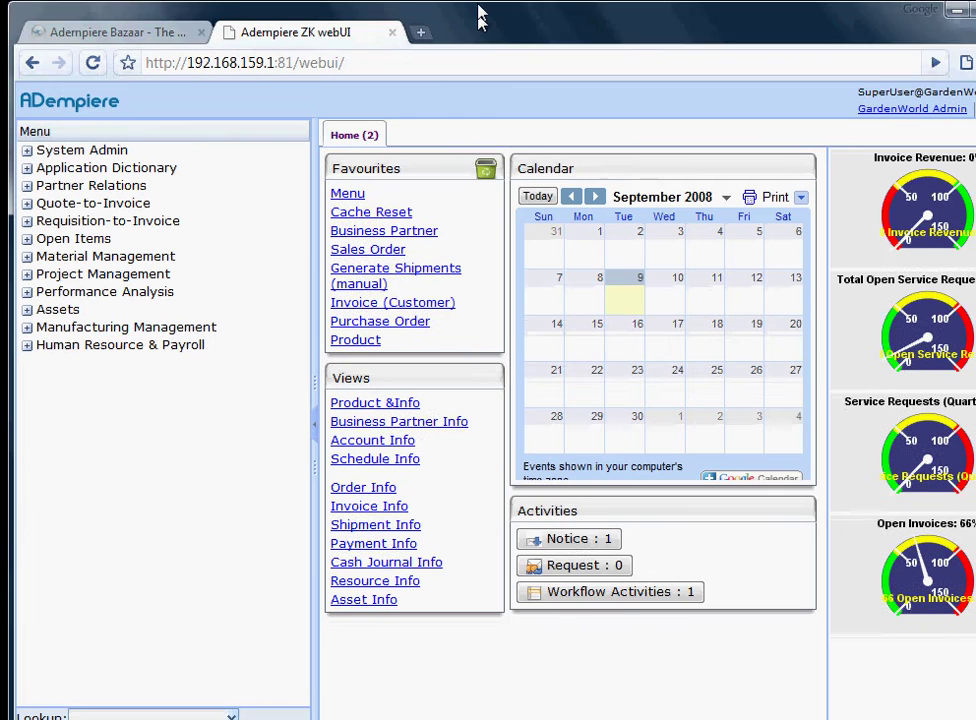
left_click_drag(480, 30, 480, 14)
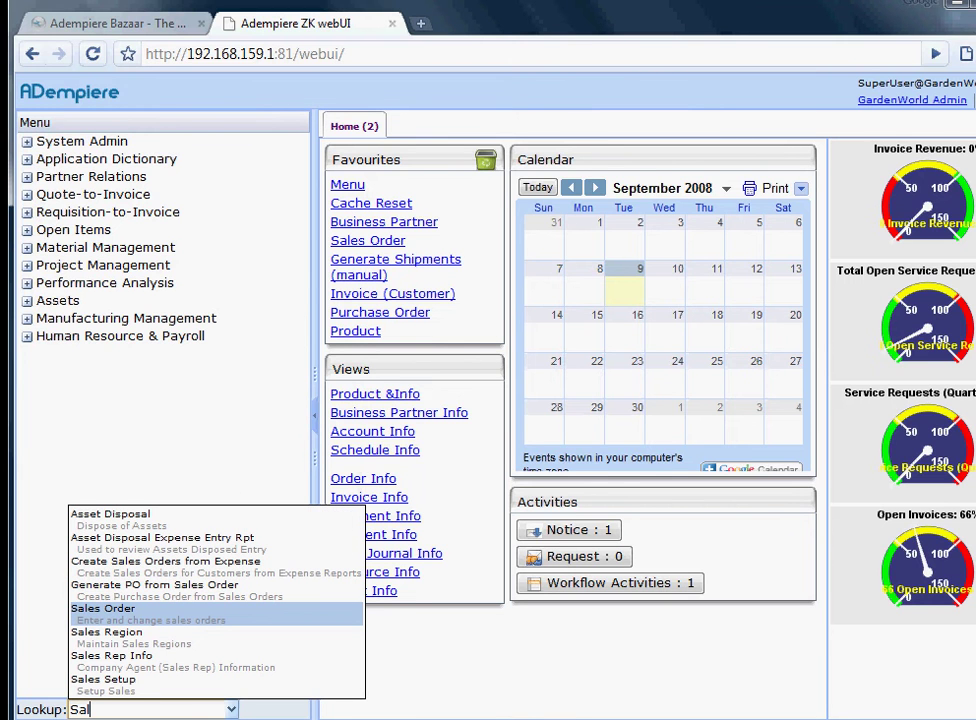
key("BackSpace")
key("BackSpace")
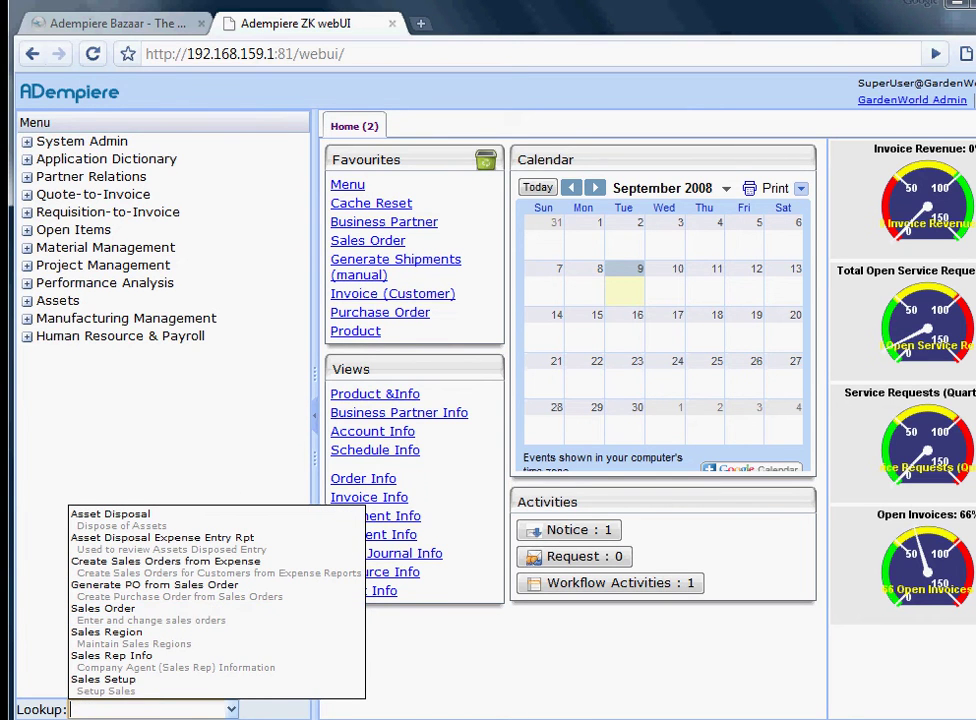
key("BackSpace")
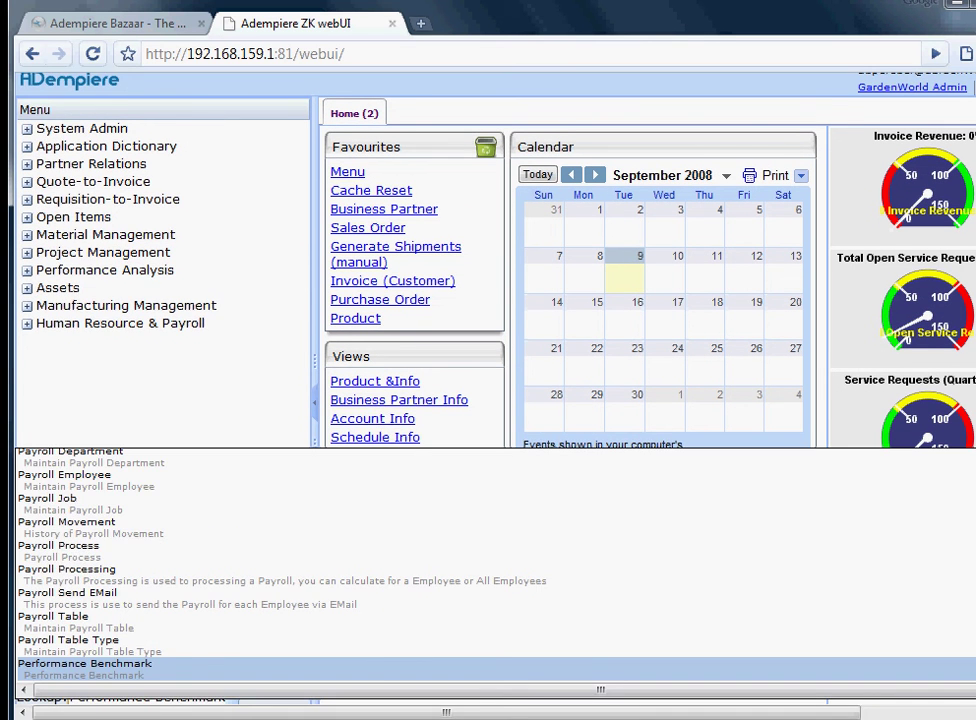
key("Return")
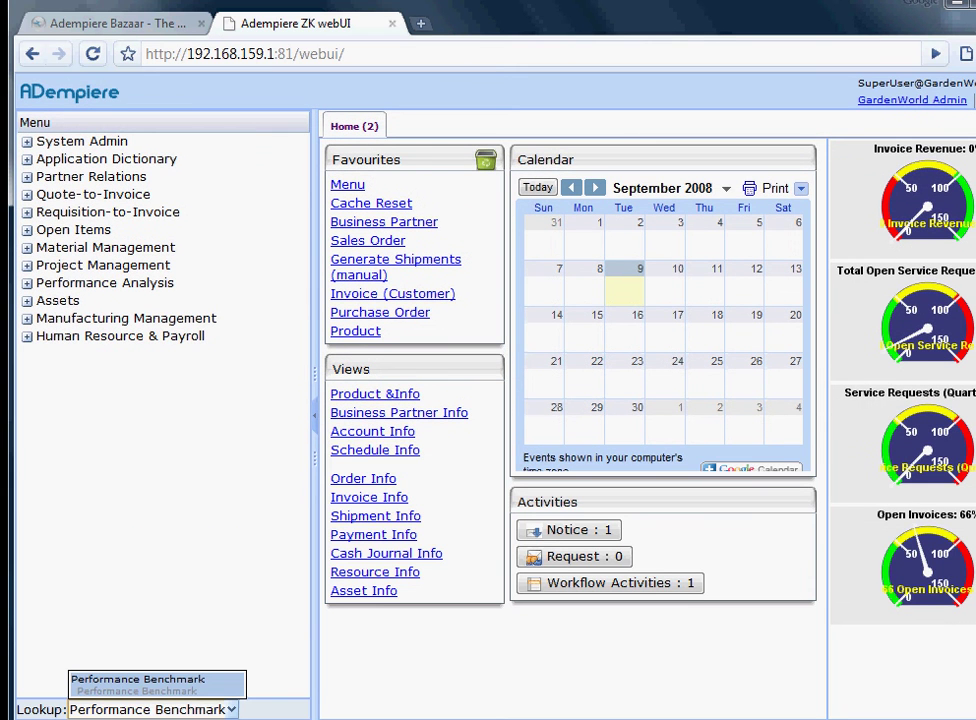
key("BackSpace")
key("BackSpace")
key("BackSpace")
key("BackSpace")
key("BackSpace")
key("BackSpace")
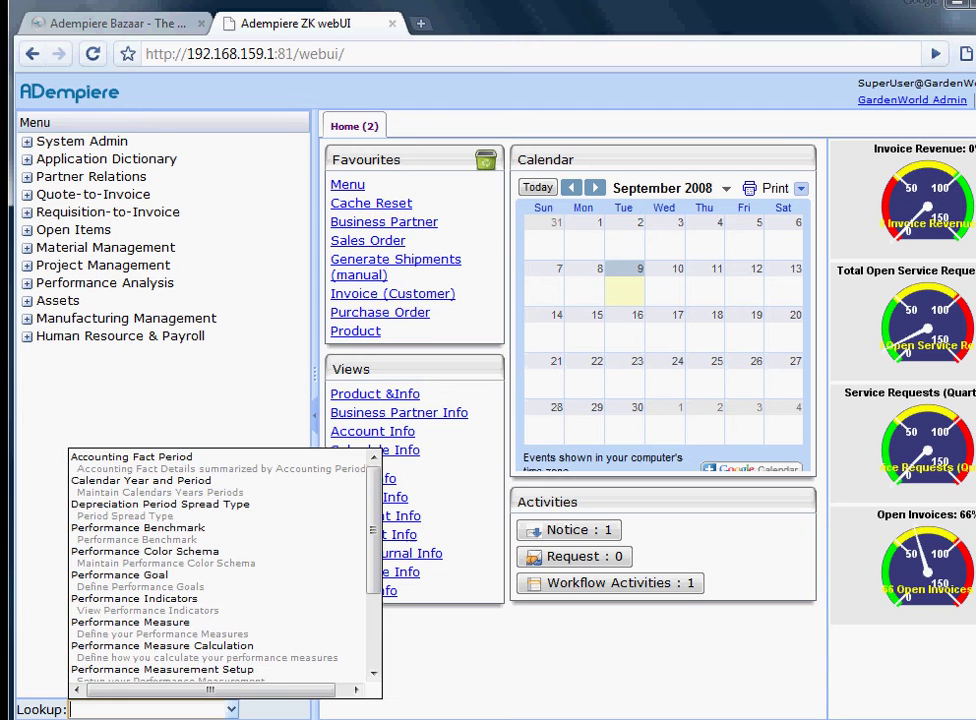
left_click(188, 410)
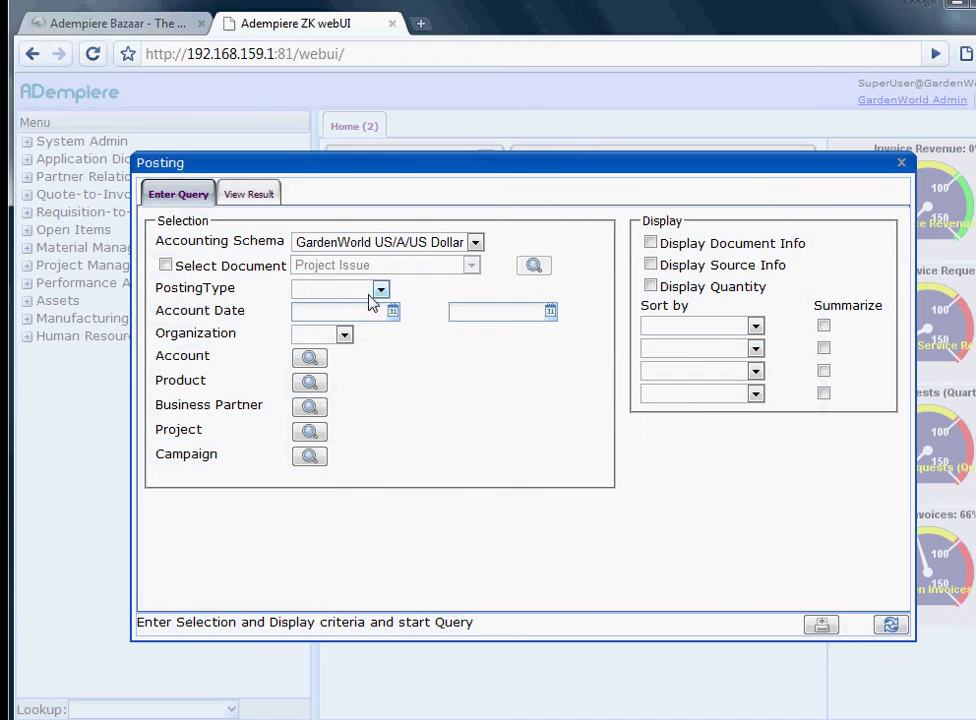
Sort postings by Product with Summarize ticked, and run ReQuery
left_click(380, 289)
left_click(378, 300)
left_click(755, 327)
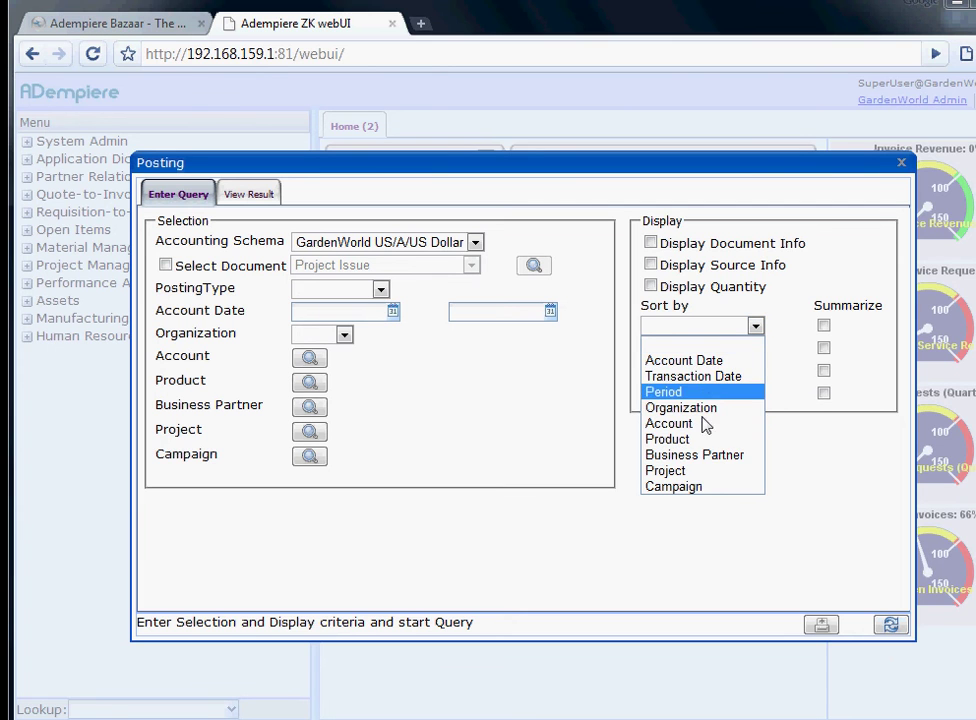
left_click(667, 439)
left_click(823, 326)
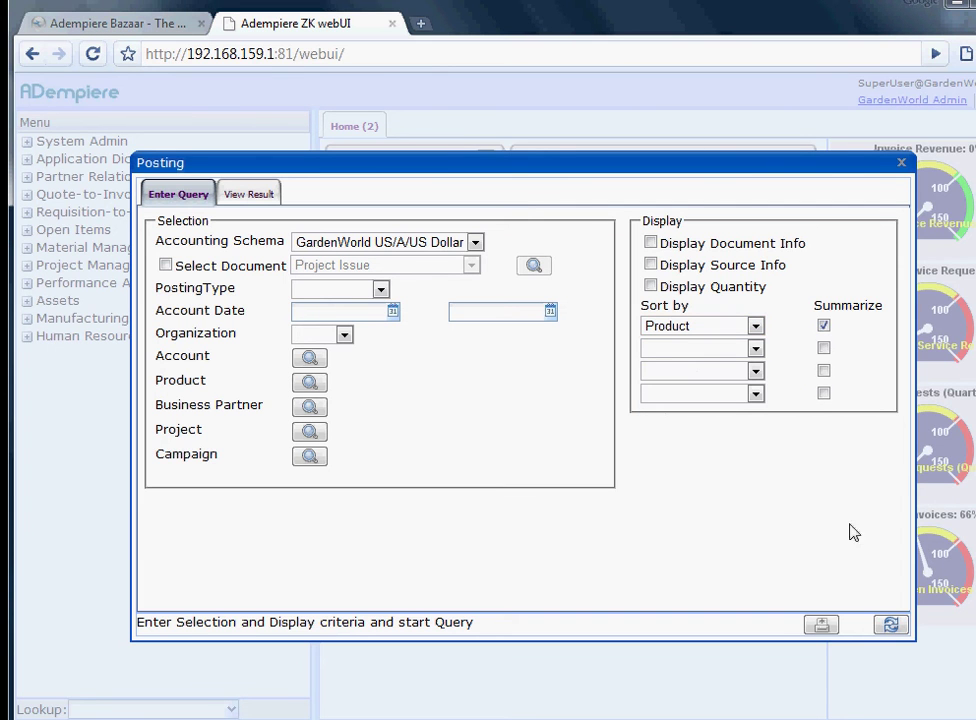
left_click(891, 626)
scroll(668, 424, "down", 5)
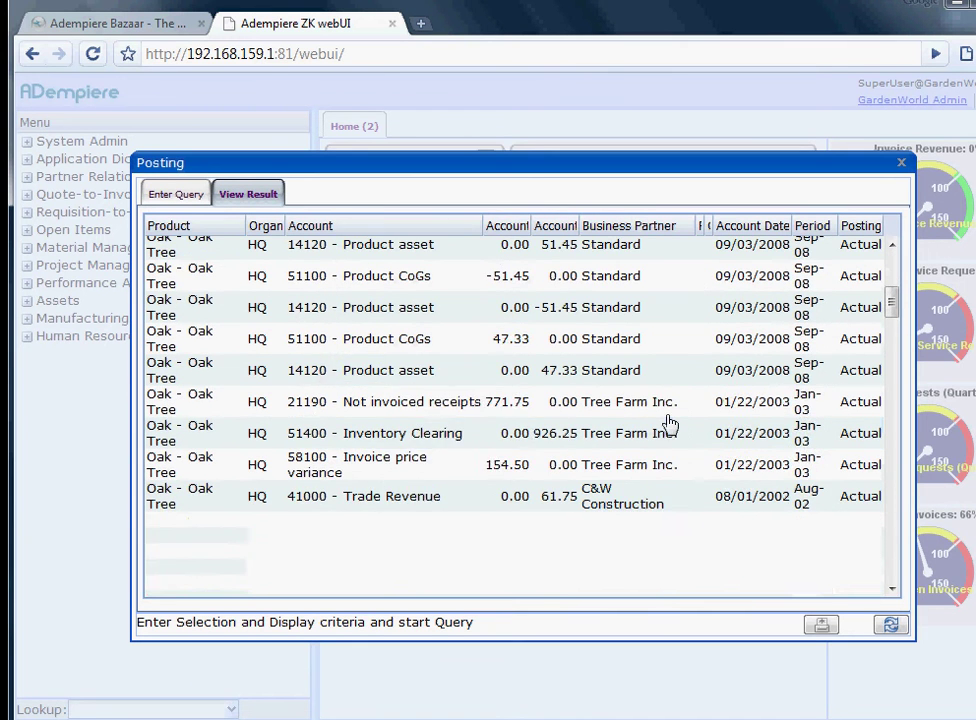
scroll(668, 424, "down", 4)
scroll(668, 424, "down", 4)
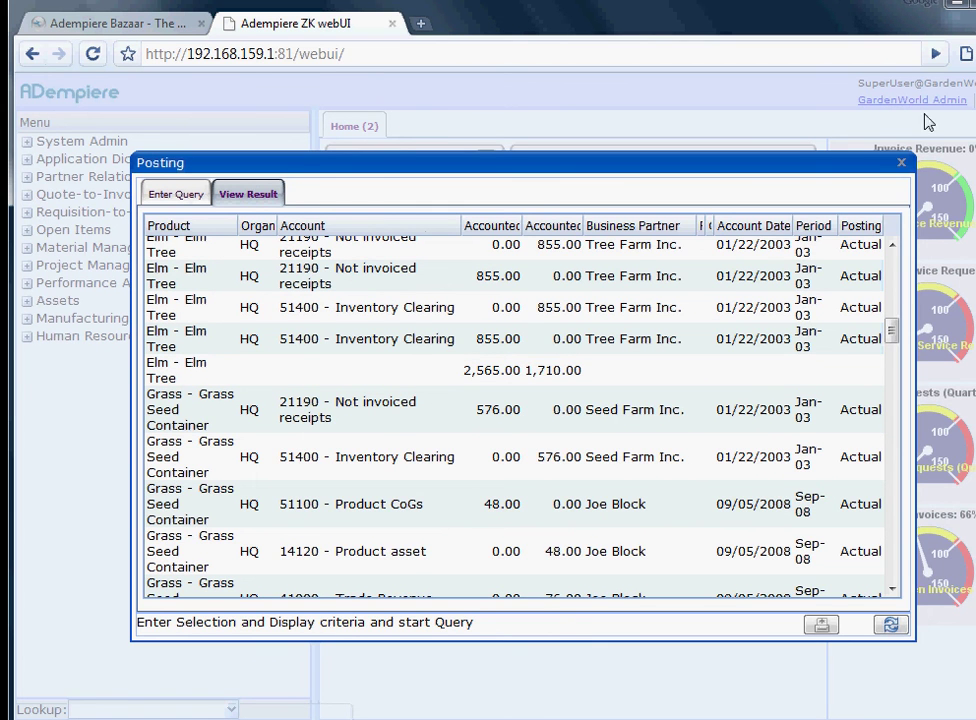
Close the product-summarized Posting results to return to the Home dashboard
left_click(901, 164)
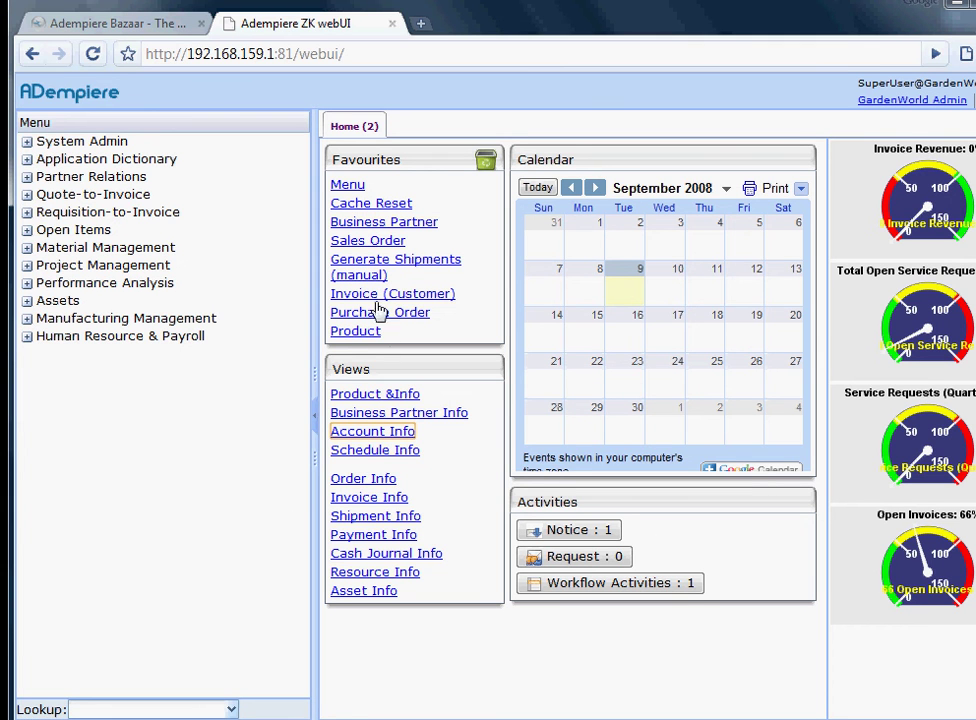
Open sales order 80003 from the Sales Order favourite
left_click(368, 241)
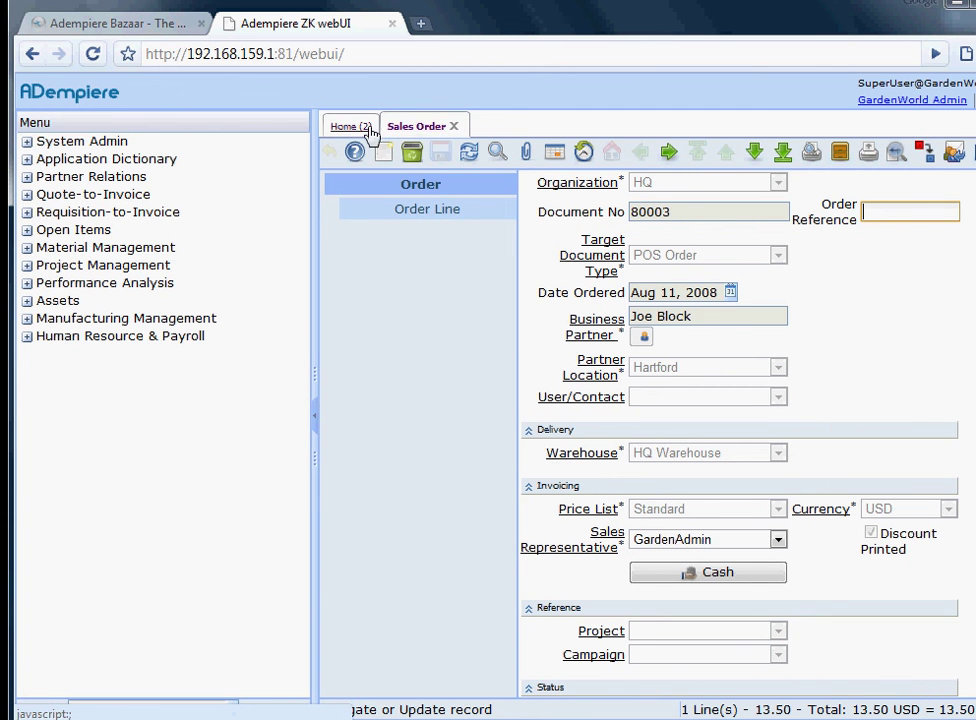
left_click(350, 126)
left_click(416, 126)
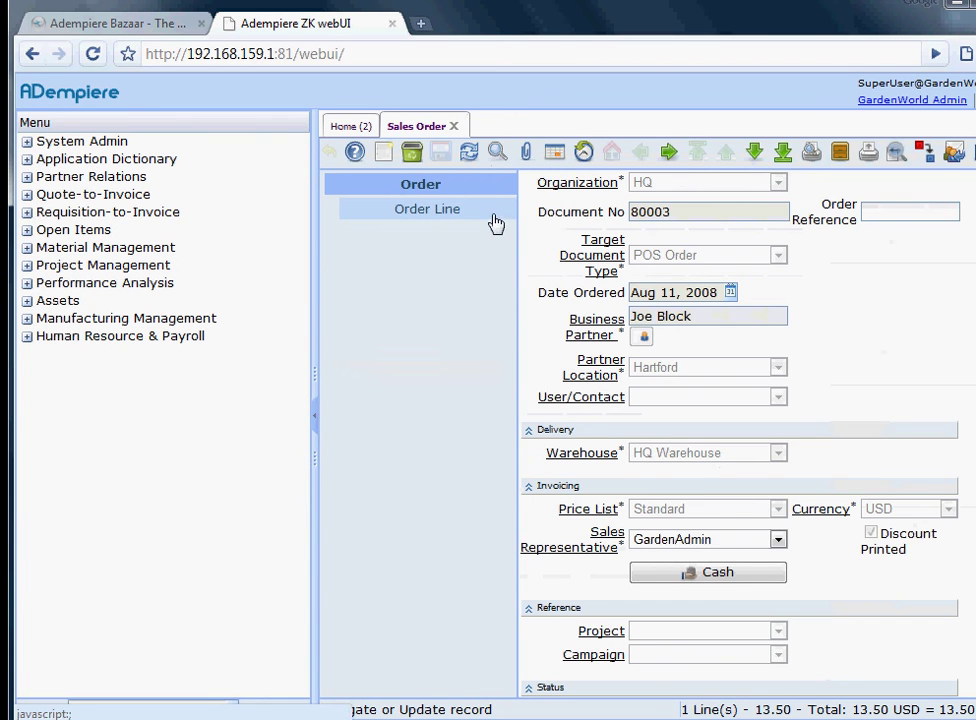
right_click(750, 320)
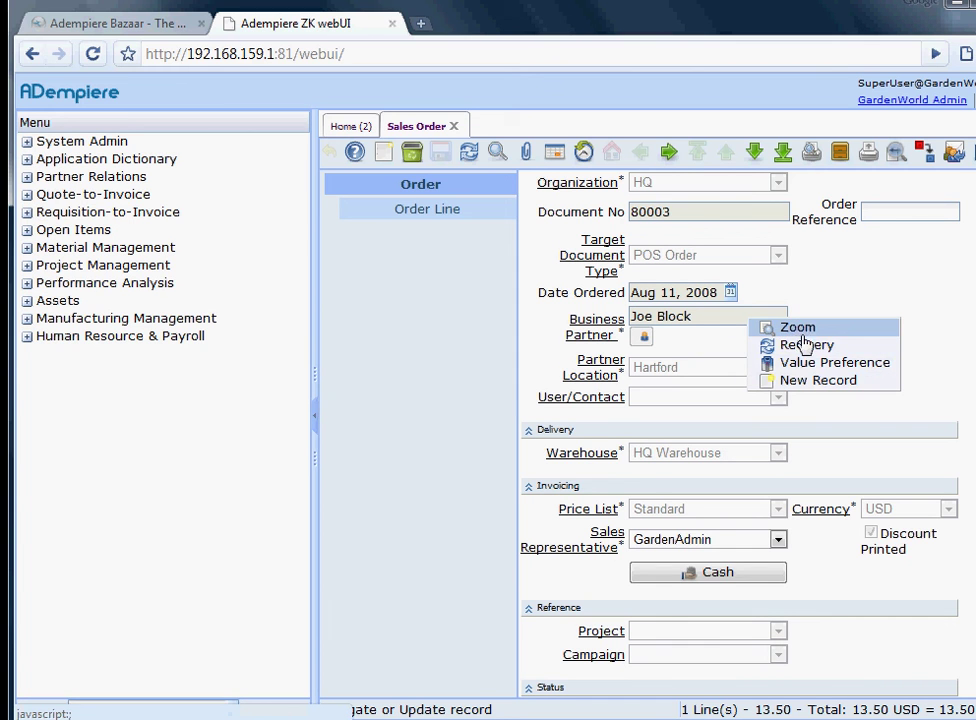
left_click(798, 328)
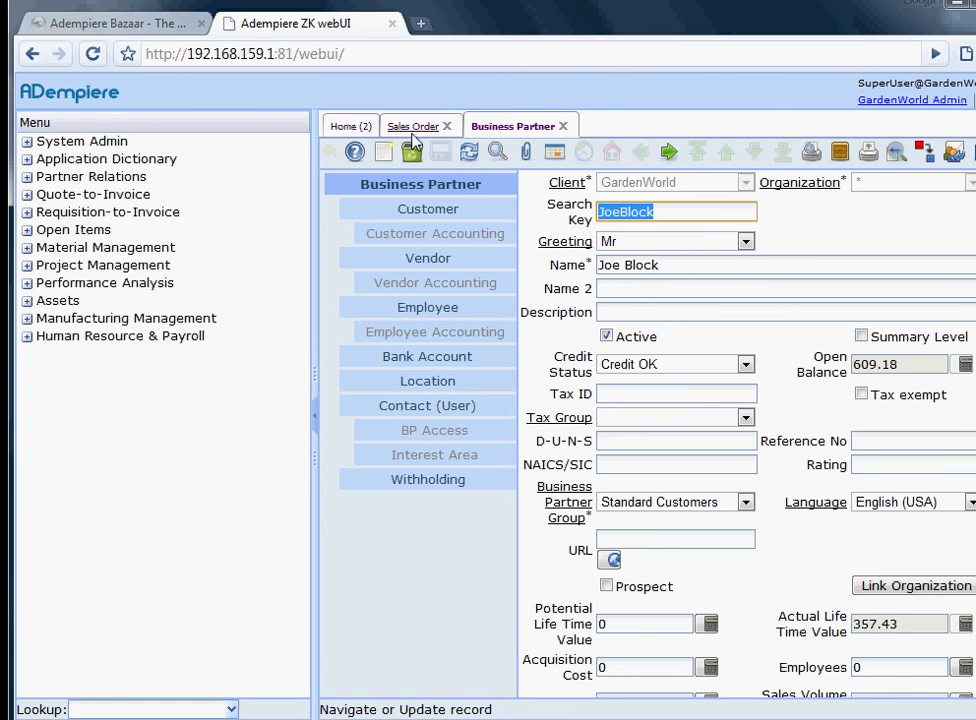
left_click(414, 126)
left_click(513, 126)
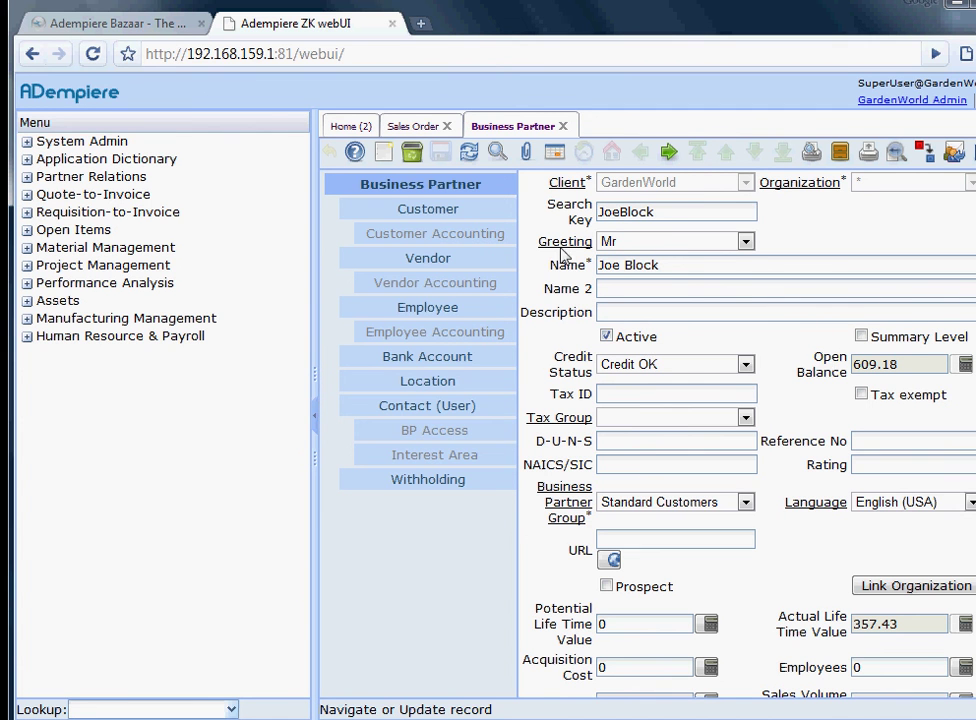
Zoom the order line's Product field into the Hoe 4 ft record in its own tab
left_click(414, 126)
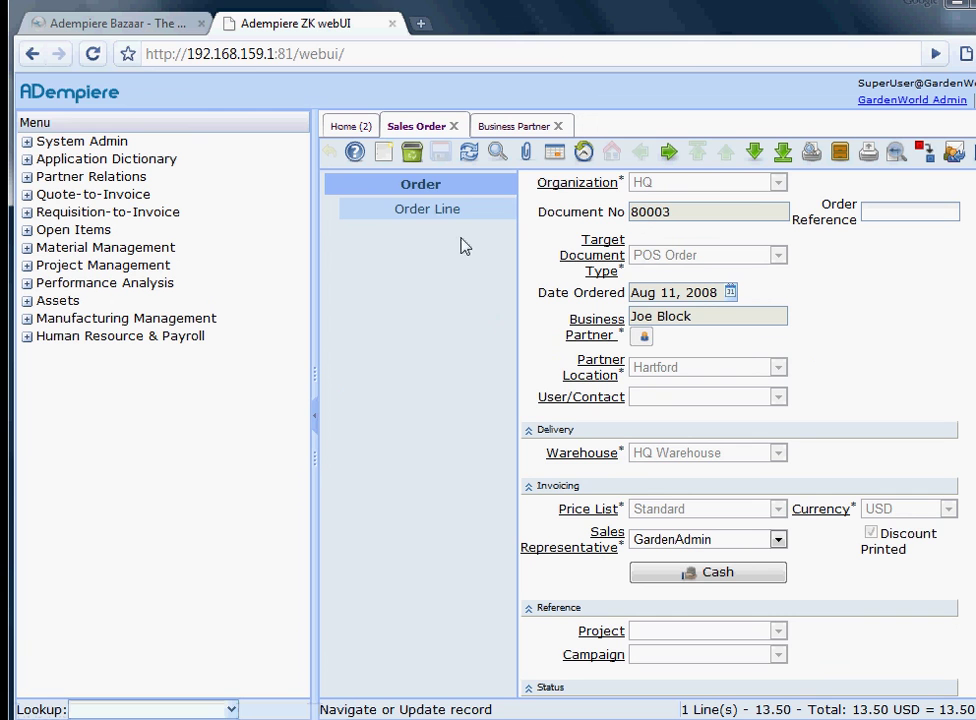
key("alt+Down")
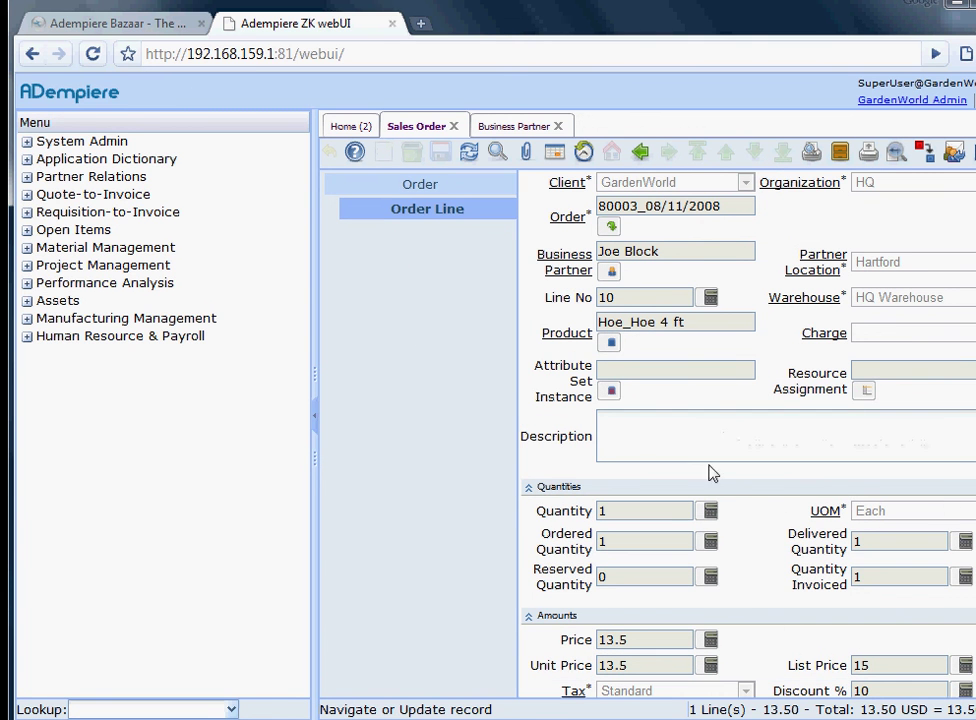
right_click(725, 322)
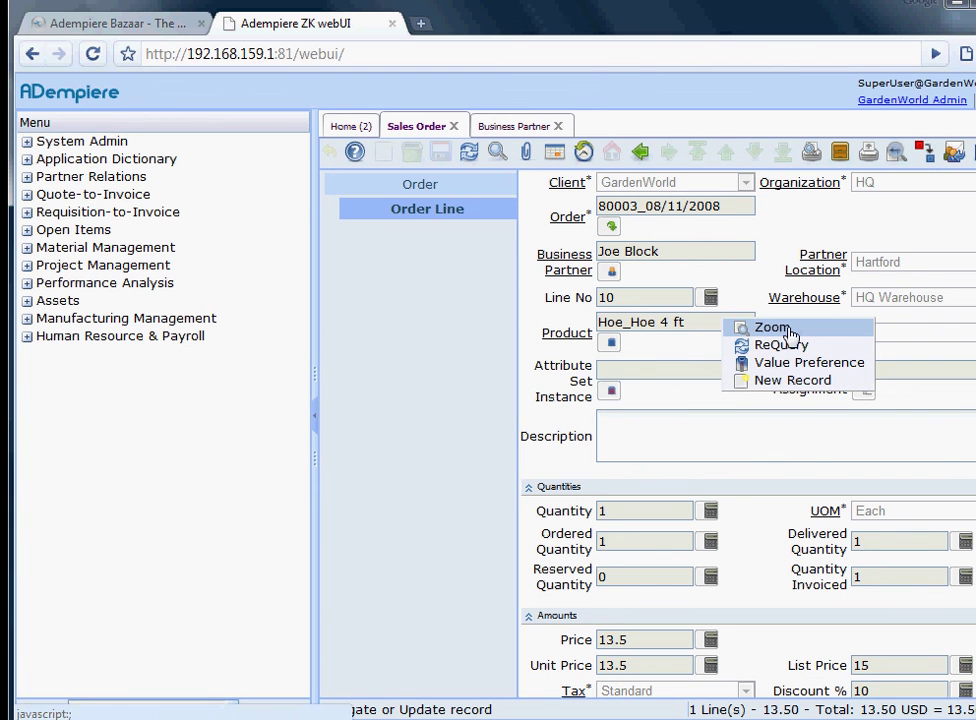
left_click(773, 327)
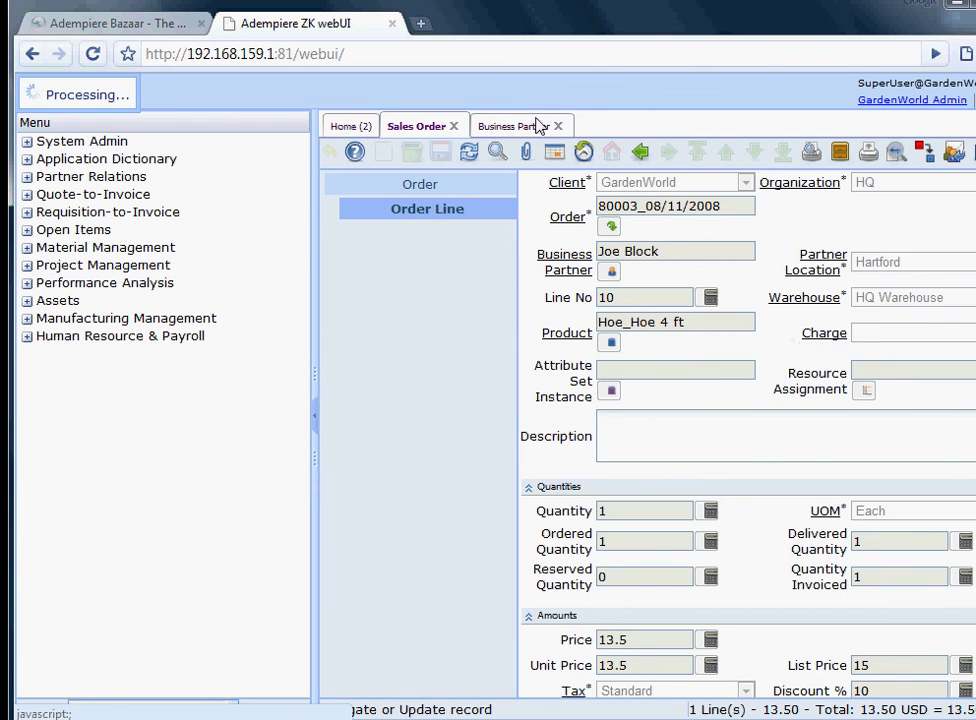
left_click(412, 126)
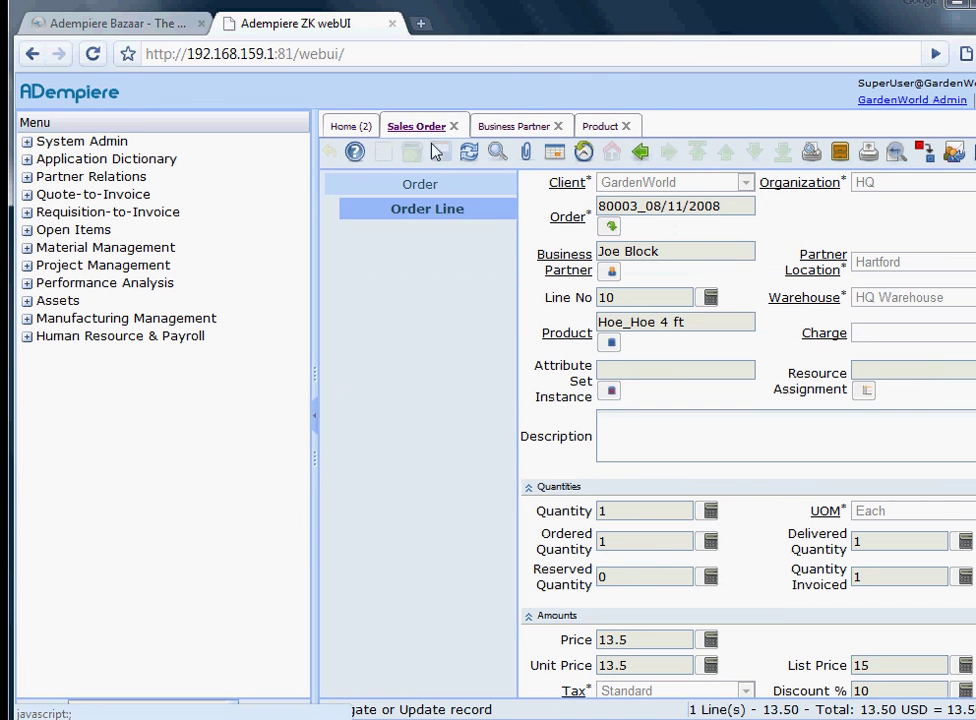
right_click(697, 330)
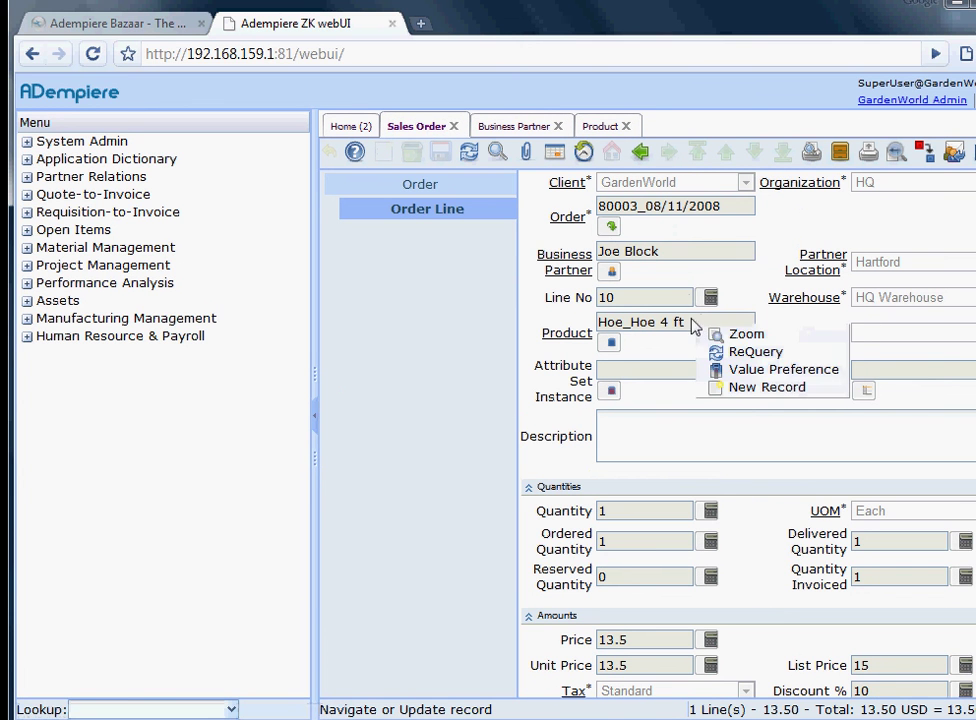
left_click(752, 372)
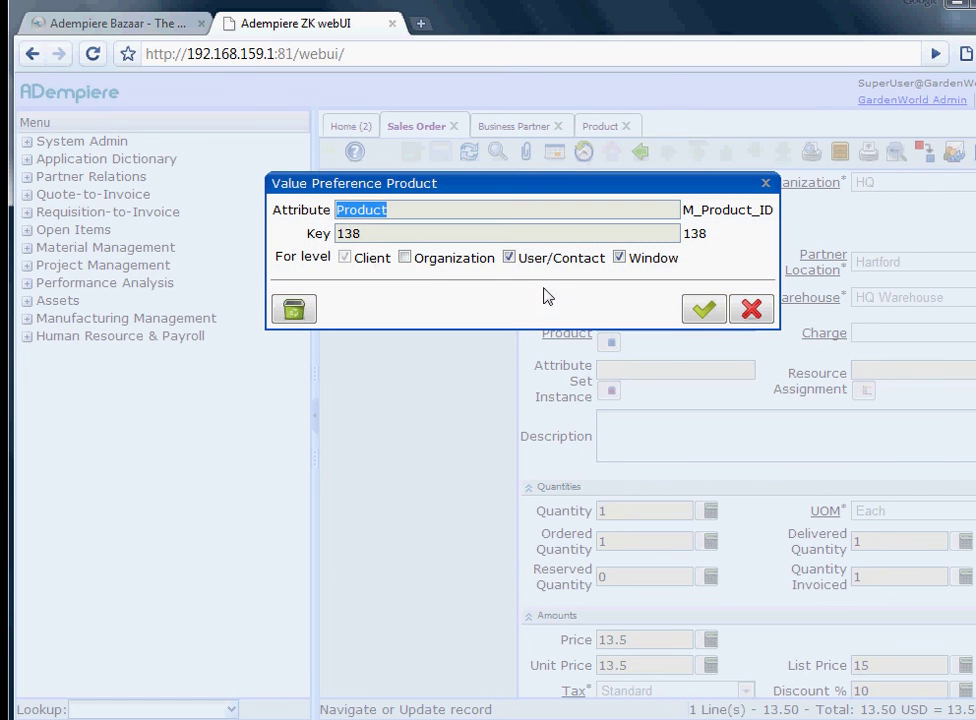
left_click(751, 309)
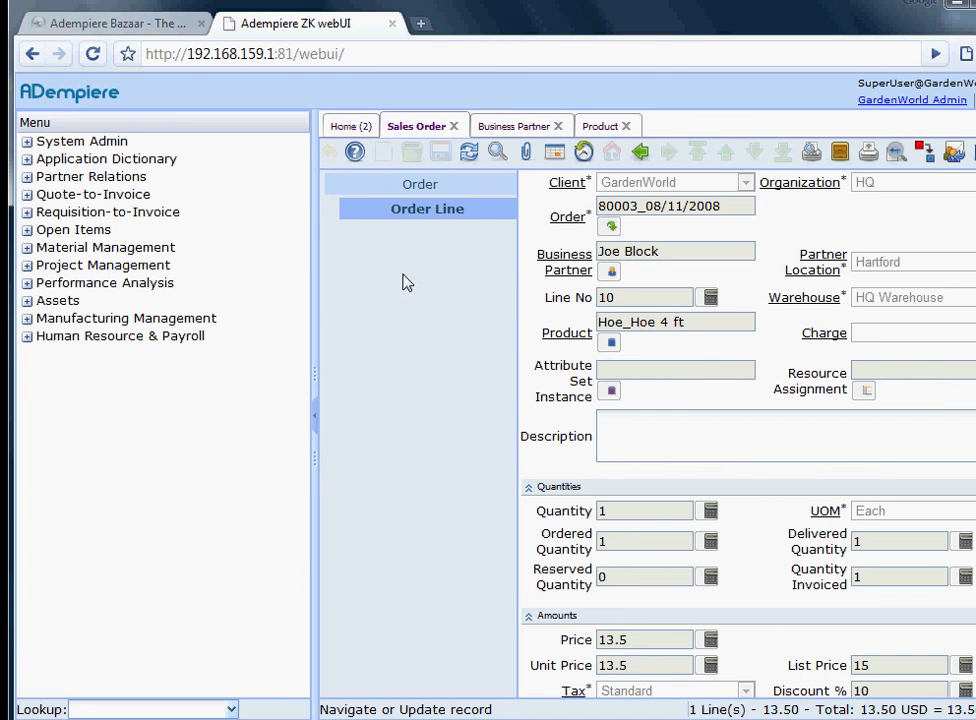
Cycle through the Business Partner, Sales Order and Home tabs, ending on Hoe 4 ft
left_click(600, 126)
left_click(516, 126)
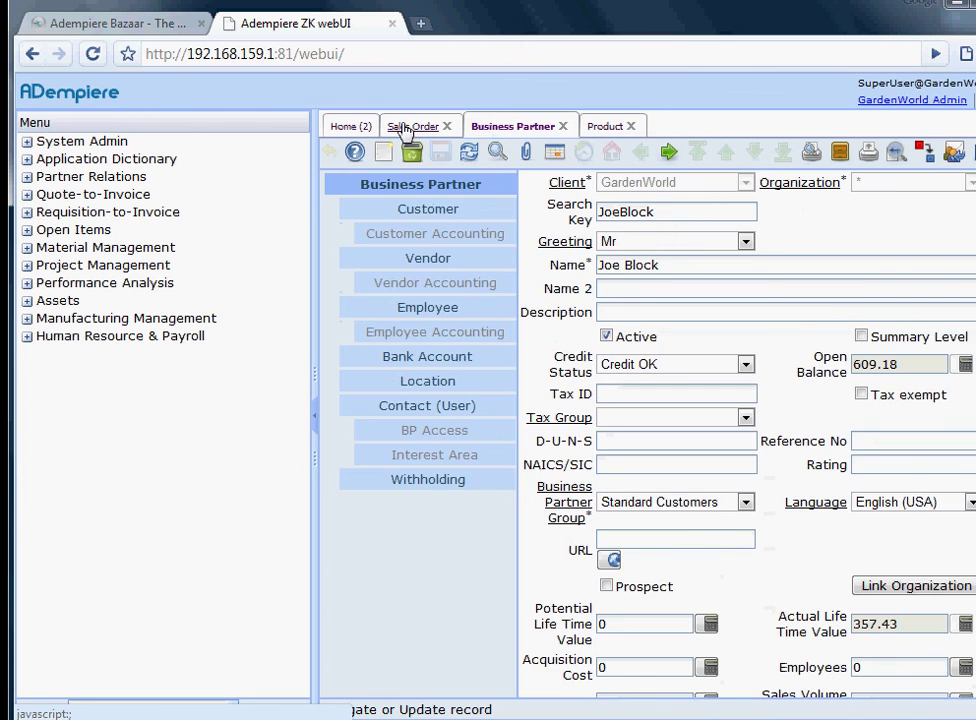
left_click(417, 127)
left_click(350, 126)
left_click(417, 126)
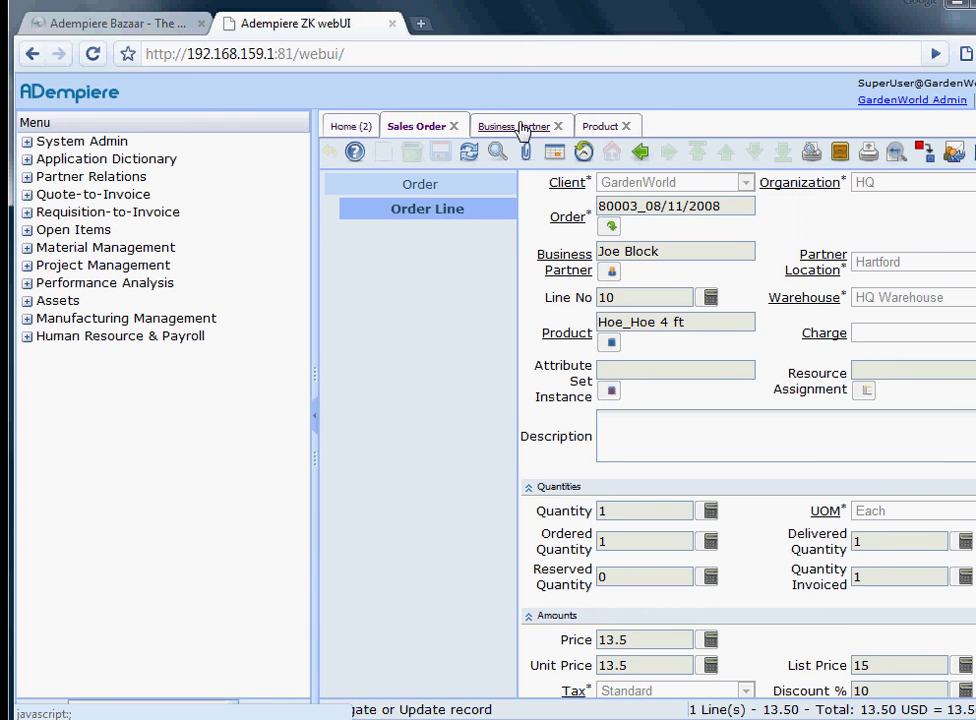
left_click(516, 126)
left_click(600, 126)
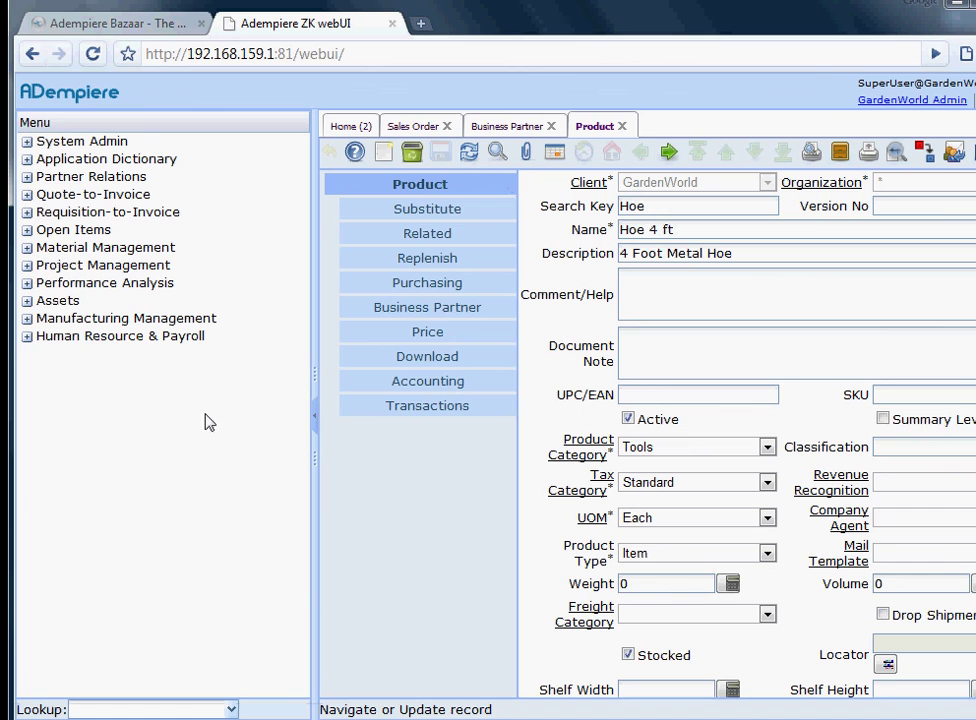